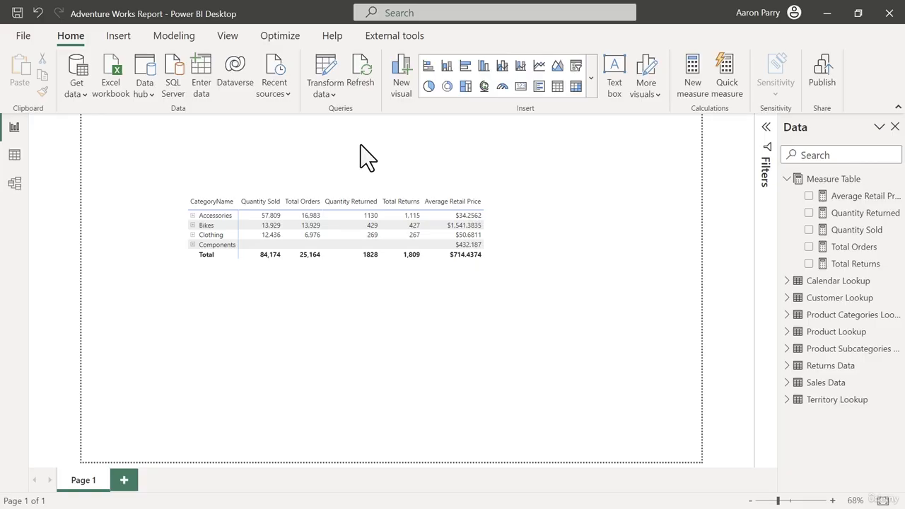
Compare the CustomerKey columns in the Sales Data and Customer Lookup tables.
left_click(14, 157)
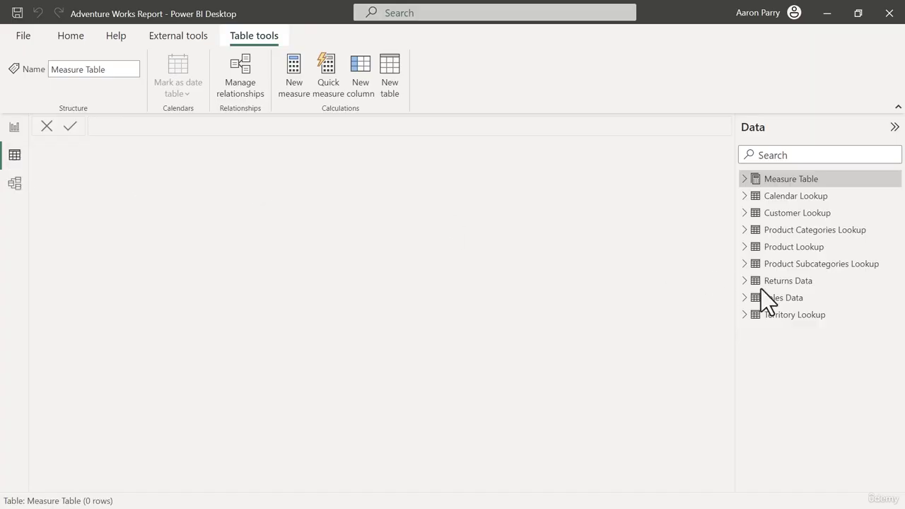
left_click(776, 300)
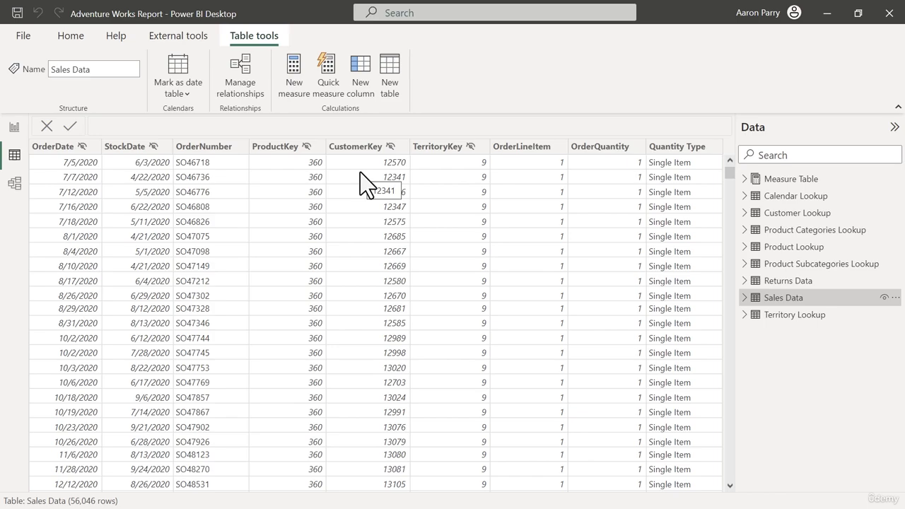
left_click(822, 214)
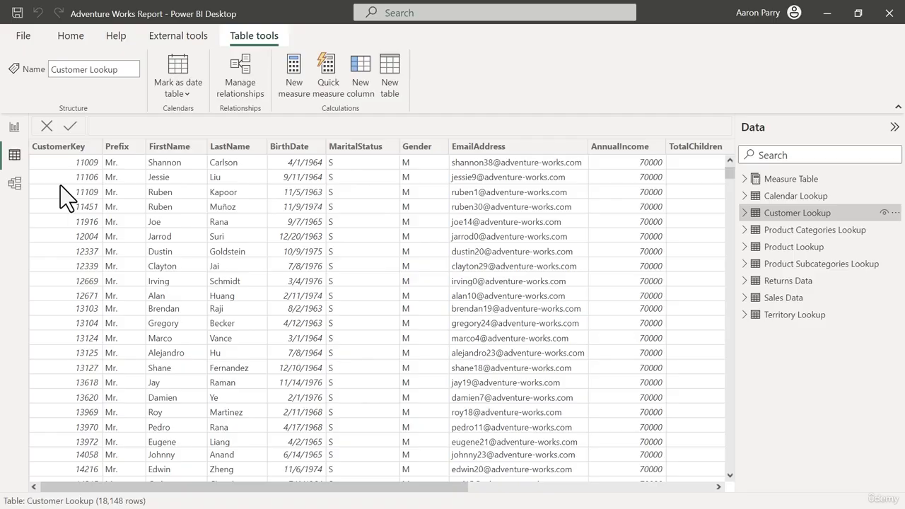
left_click(806, 299)
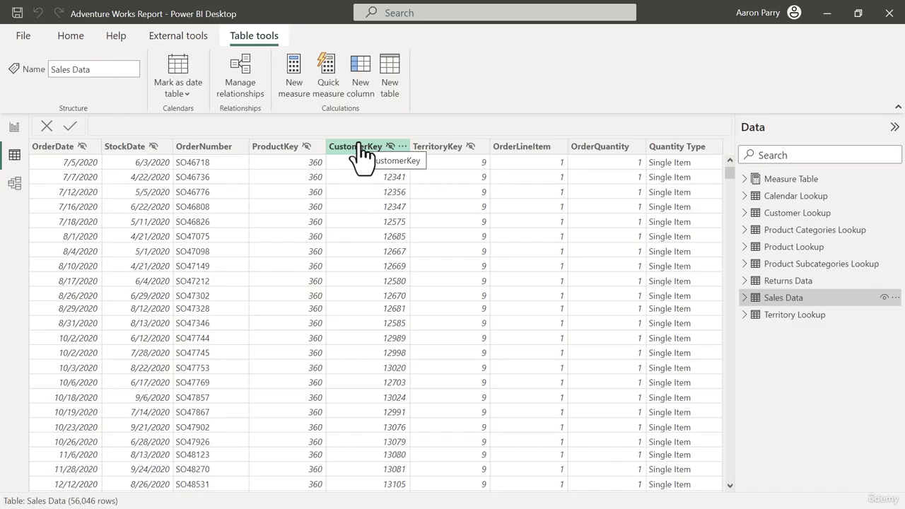
Start a new measure named Total Customers in the Measure Table from the report view.
left_click(14, 127)
left_click(833, 182)
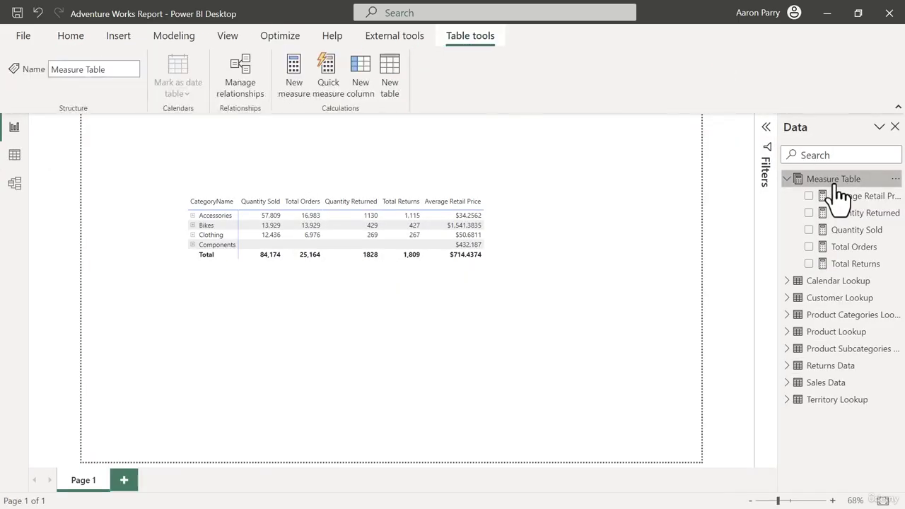
right_click(835, 186)
left_click(774, 190)
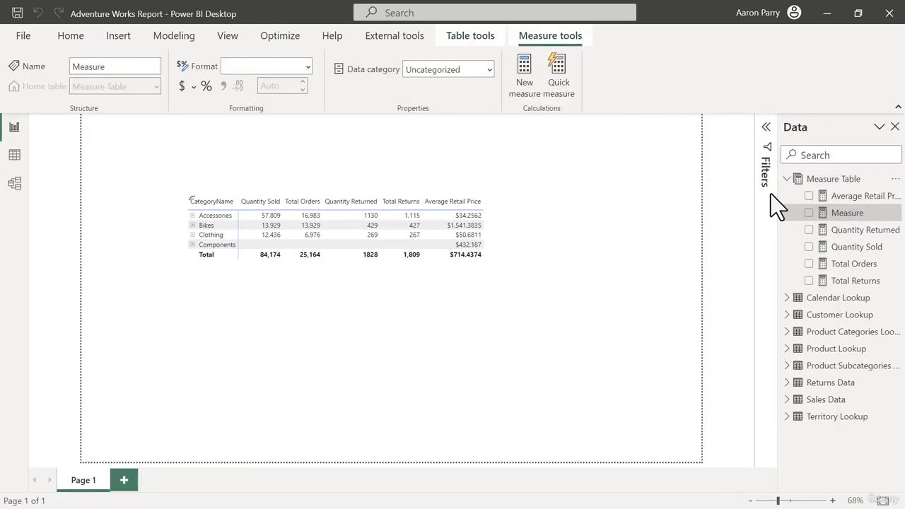
type("Total Cu")
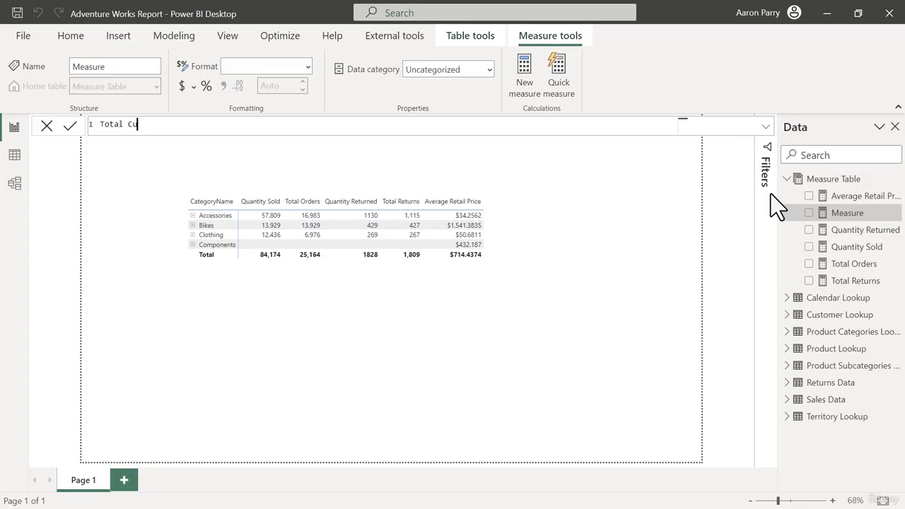
type("stomers =")
Define Total Customers as DISTINCTCOUNT('Sales Data'[CustomerKey]) and format it with a thousands separator.
key("shift+Return")
type("D")
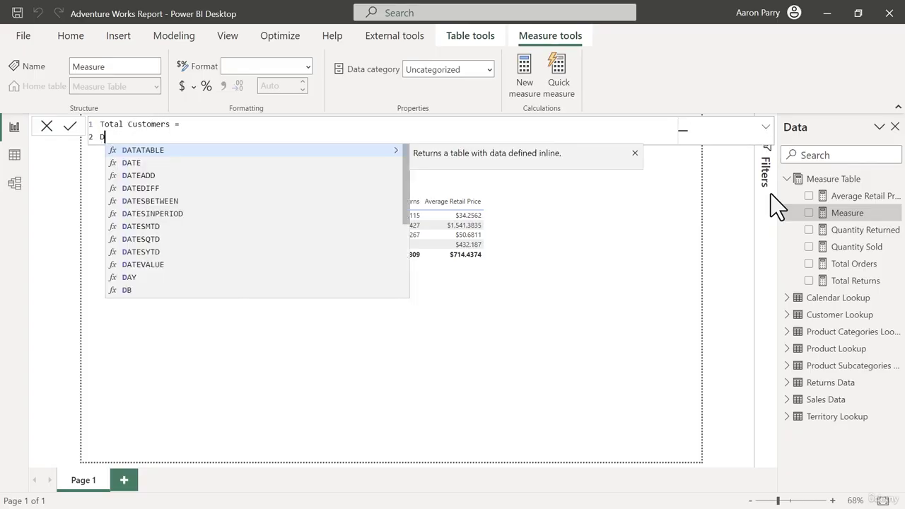
type("ISTINCTCOUNT(")
key("shift+Return")
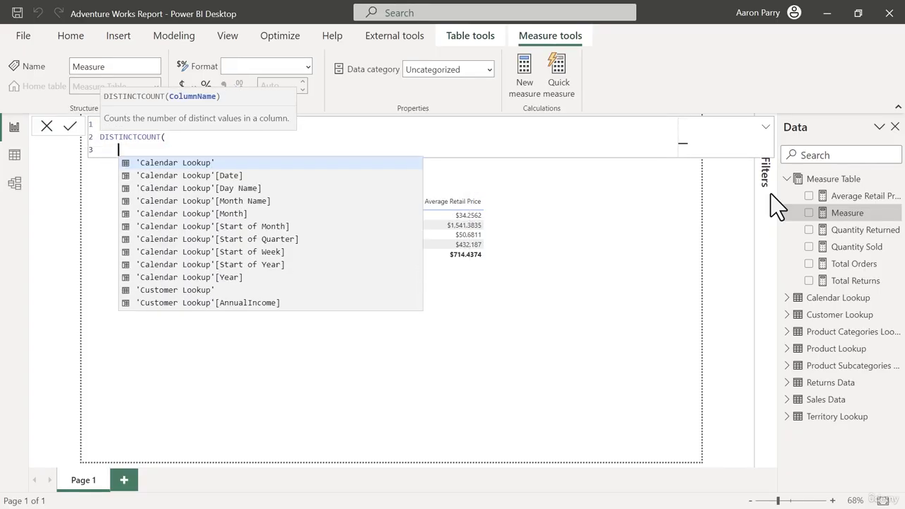
type("customer")
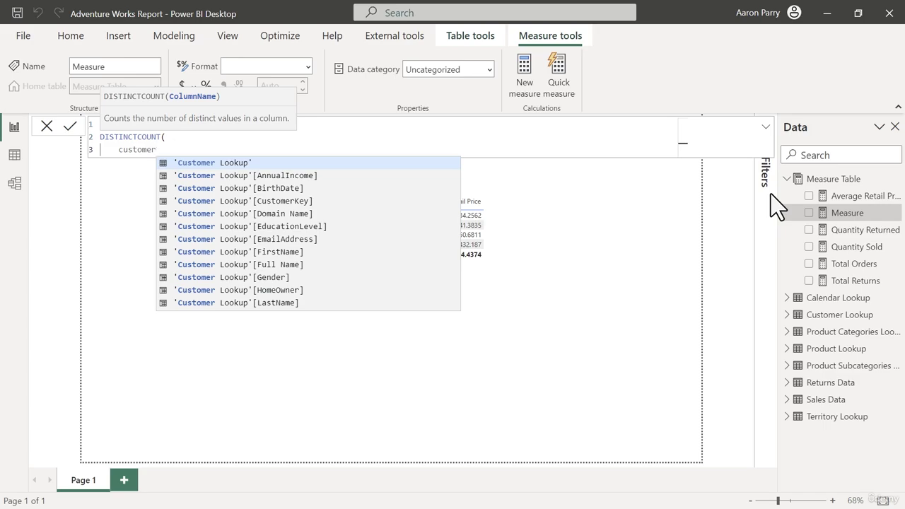
type("k")
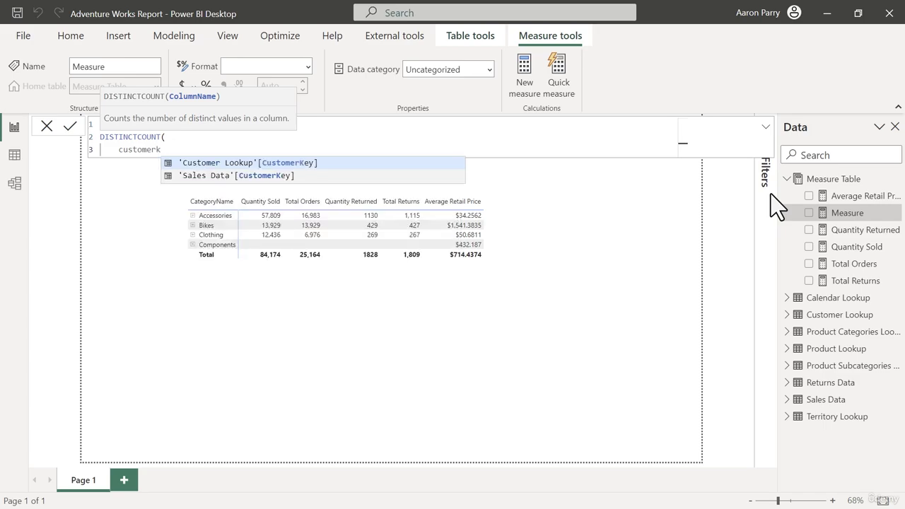
left_click(257, 176)
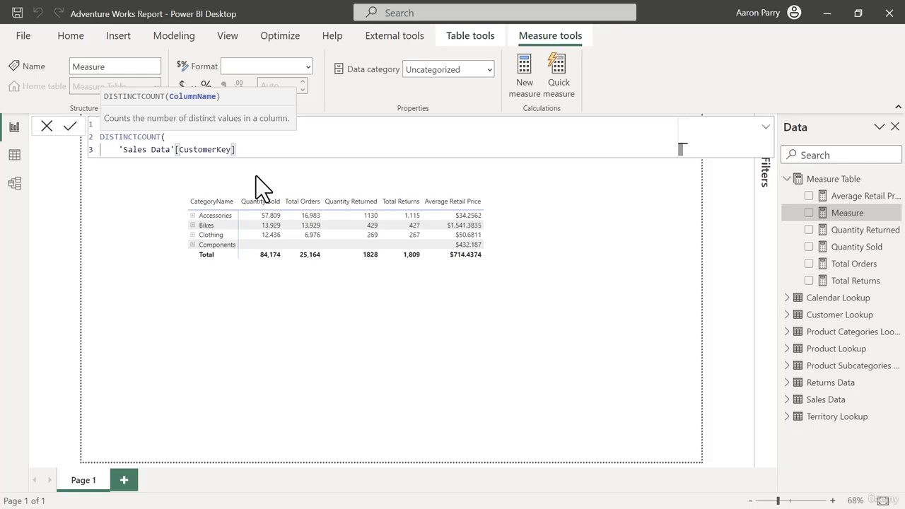
key("shift+Return")
type(")")
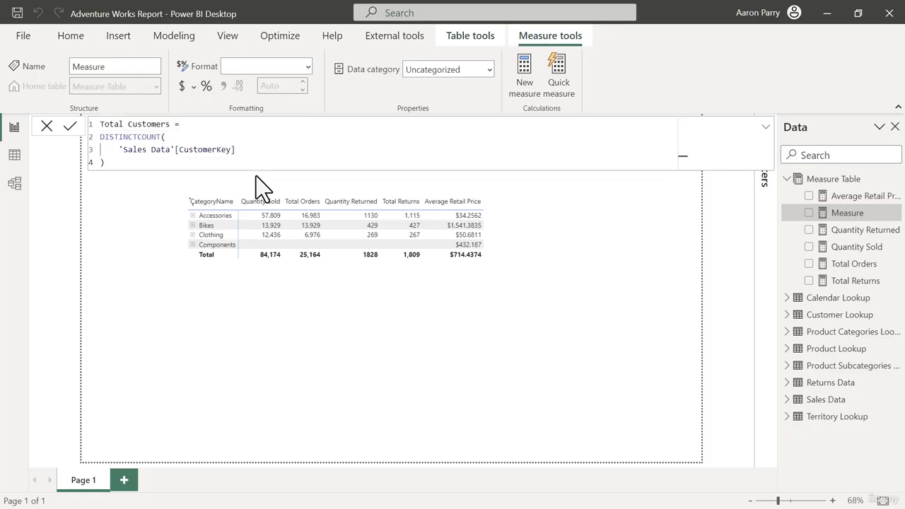
key("Return")
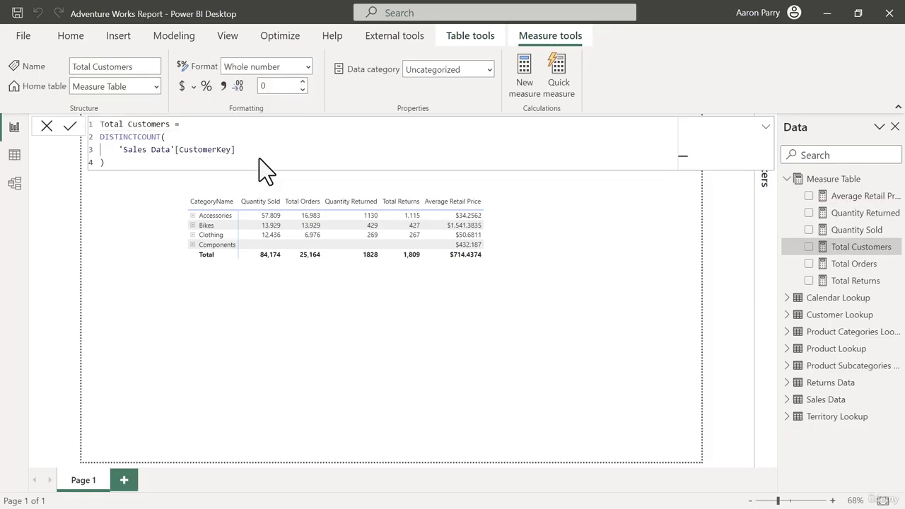
left_click(224, 86)
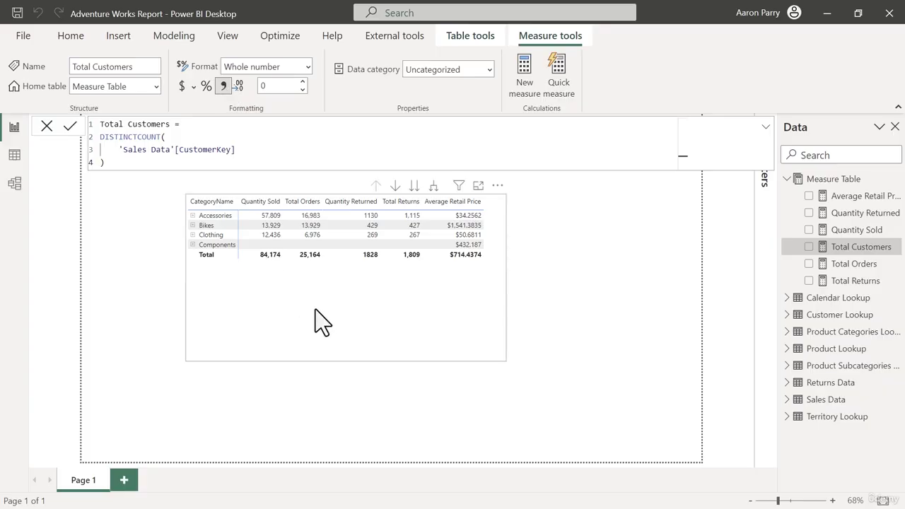
In the category matrix's values, remove Average Retail Price and Quantity Sold and add Total Customers.
left_click(453, 329)
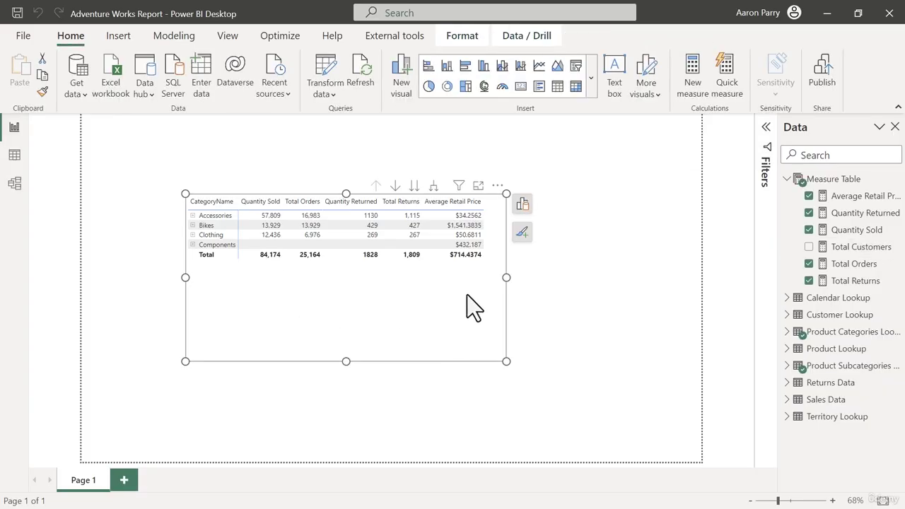
left_click(532, 203)
scroll(594, 318, "down", 5)
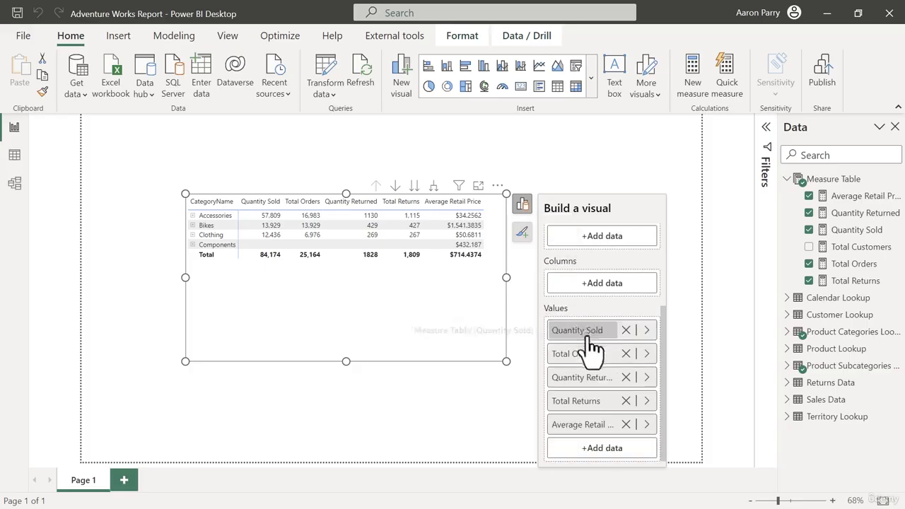
left_click(625, 424)
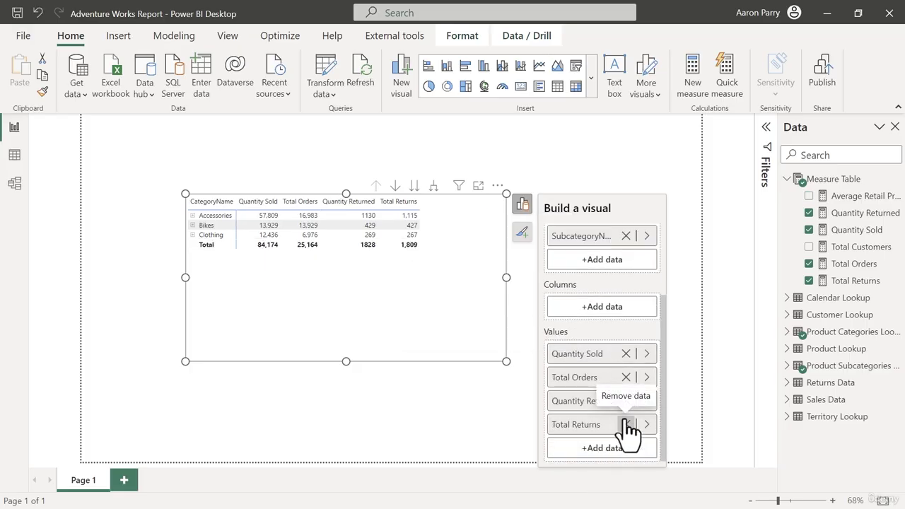
left_click(626, 354)
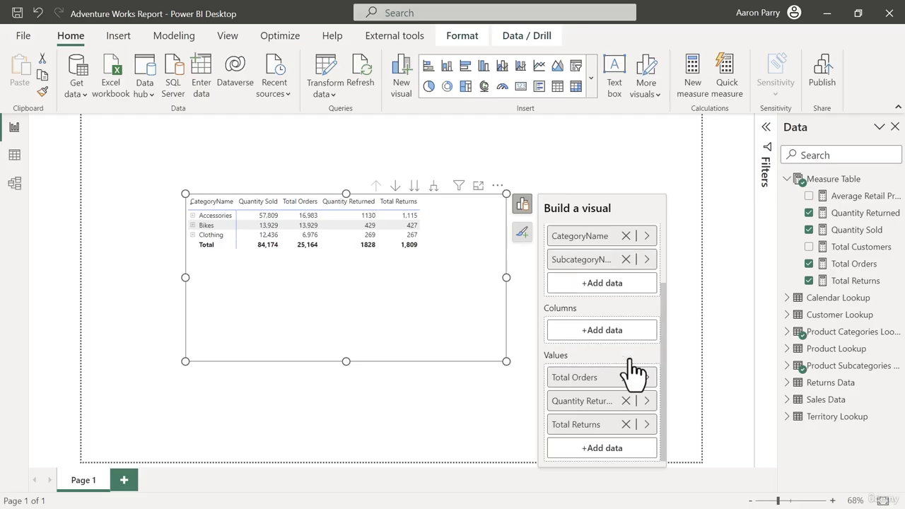
left_click(614, 451)
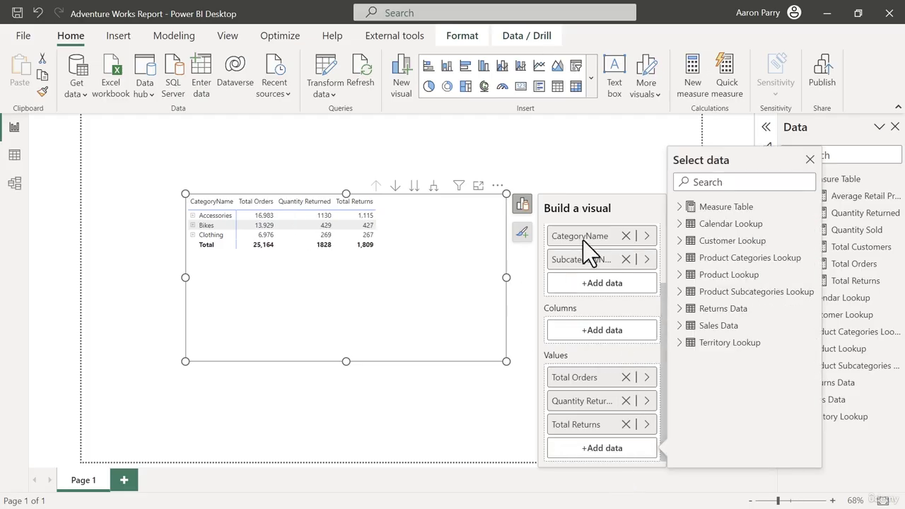
left_click(680, 206)
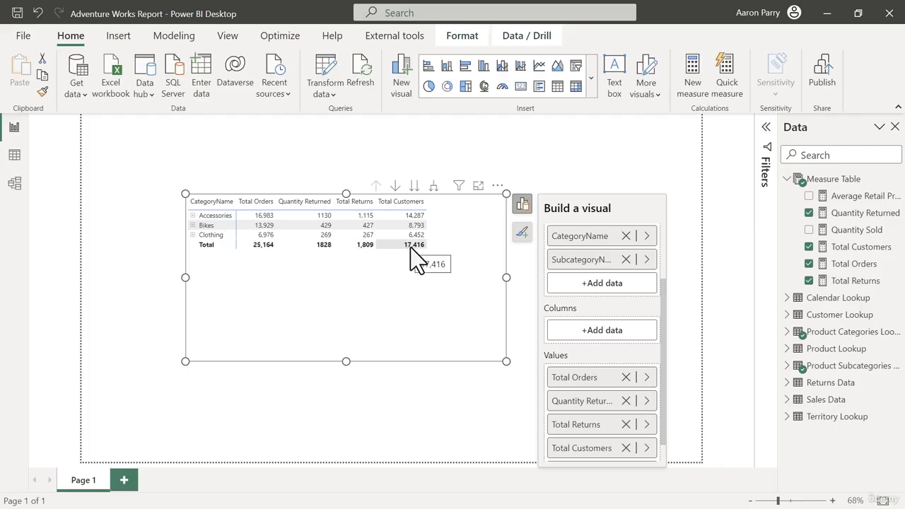
Check the number of distinct CustomerKey values in Sales Data and in Customer Lookup.
left_click(16, 157)
left_click(788, 400)
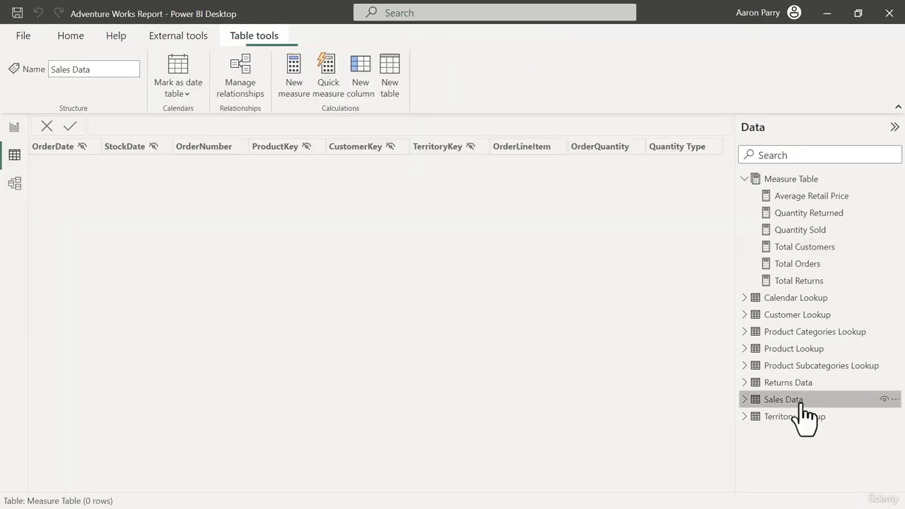
left_click(359, 150)
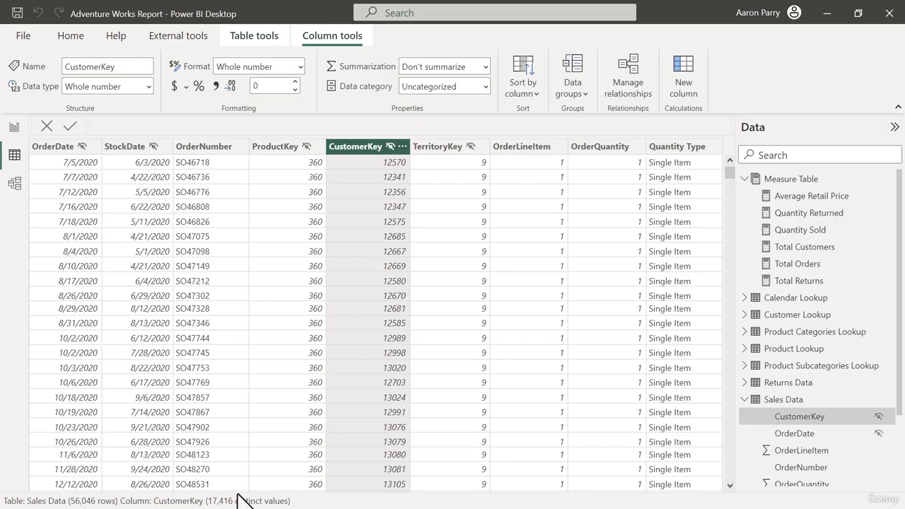
left_click(802, 316)
left_click(58, 147)
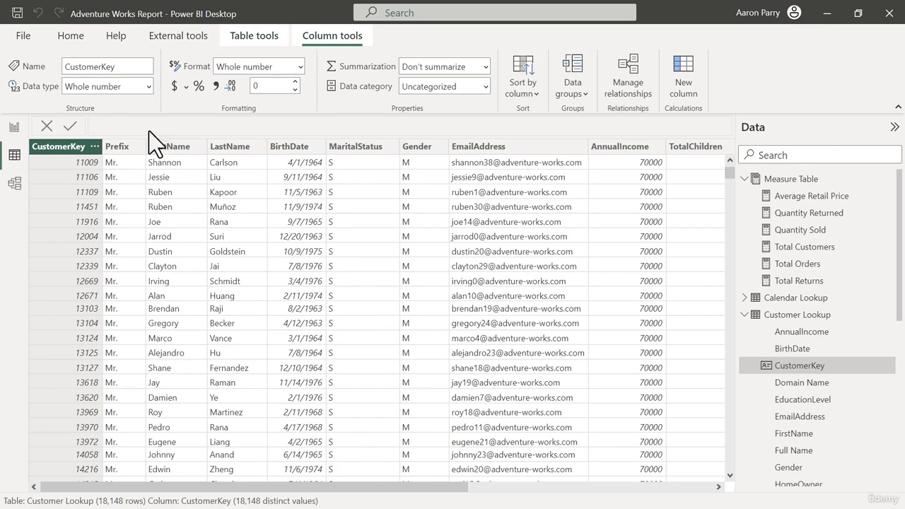
Return to the report page and start a new measure named Return Rate in the Measure Table.
left_click(14, 127)
left_click(305, 410)
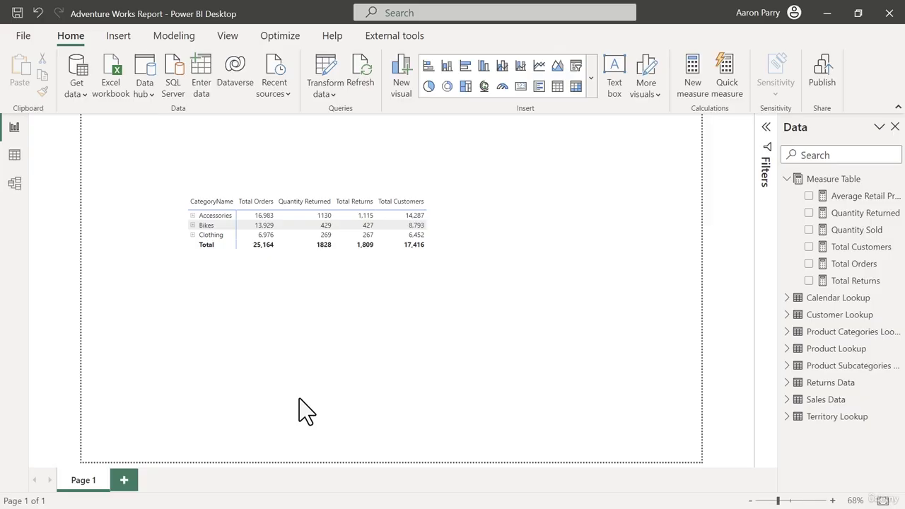
left_click(833, 178)
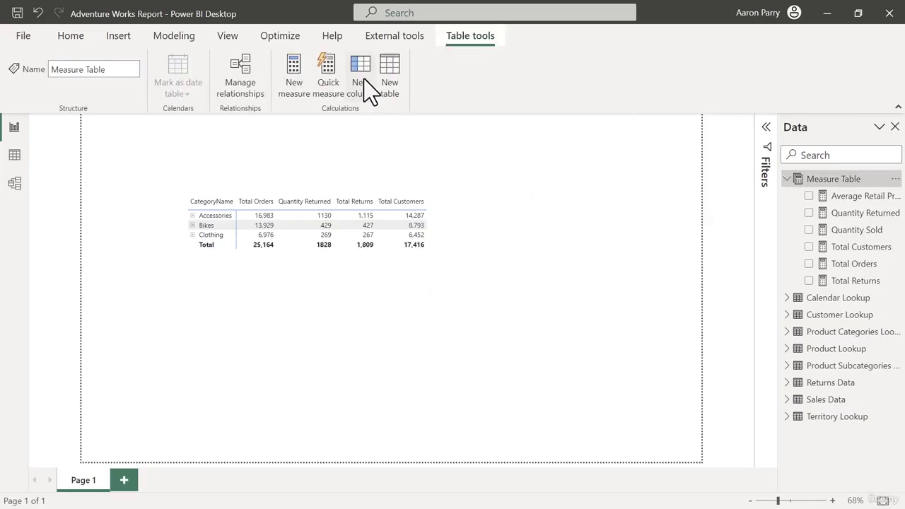
left_click(298, 84)
type("Return RAte")
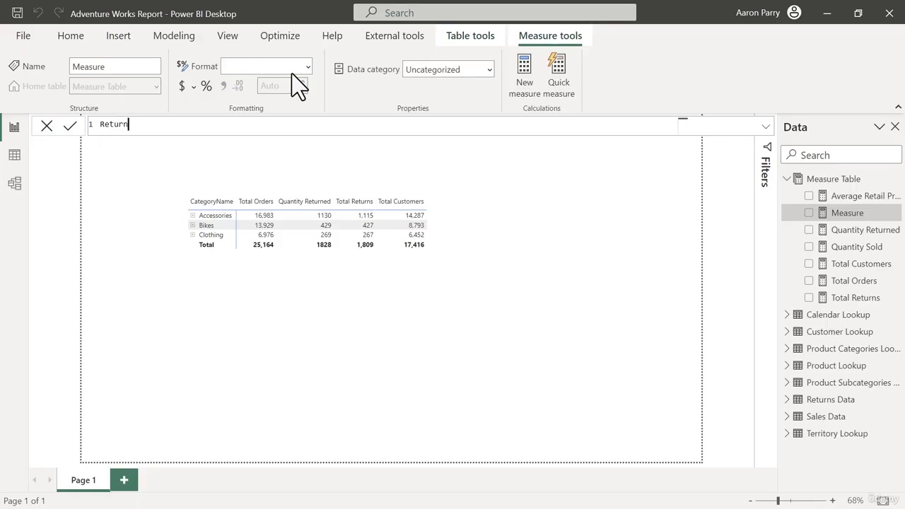
key("BackSpace")
key("BackSpace")
key("BackSpace")
key("BackSpace")
type("ate =")
key("Return")
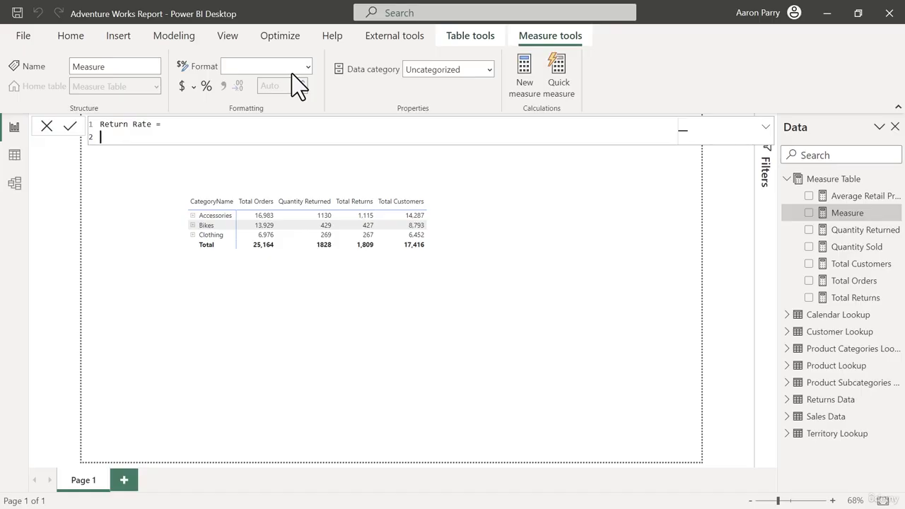
Define Return Rate as [Quantity Returned] / [Quantity Sold] and format it as a percentage.
type("[")
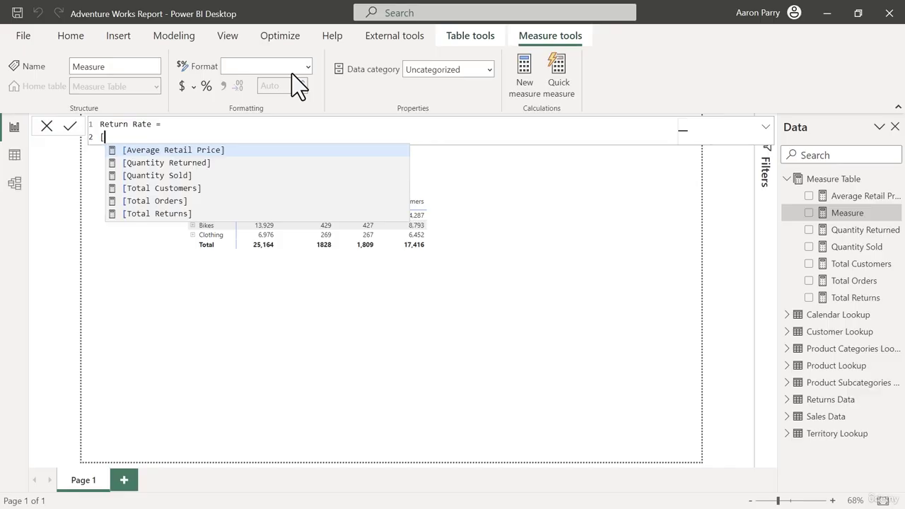
key("Down")
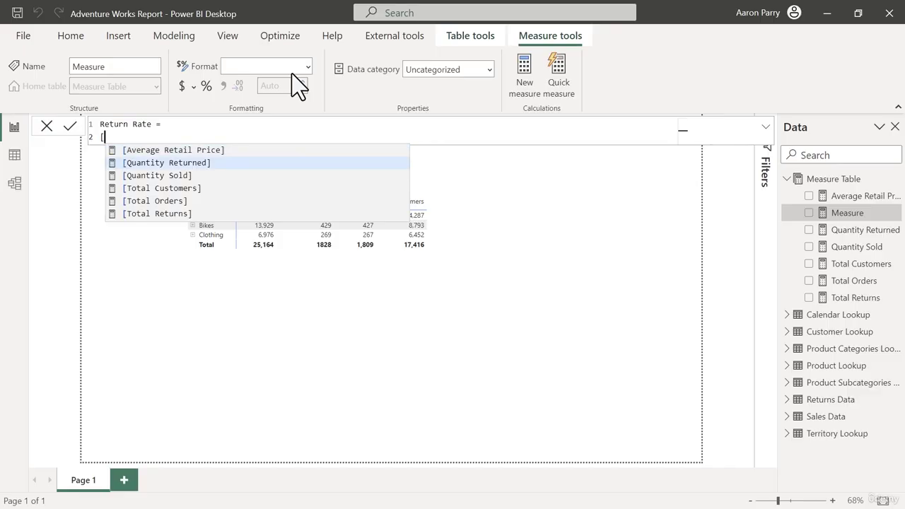
key("Tab")
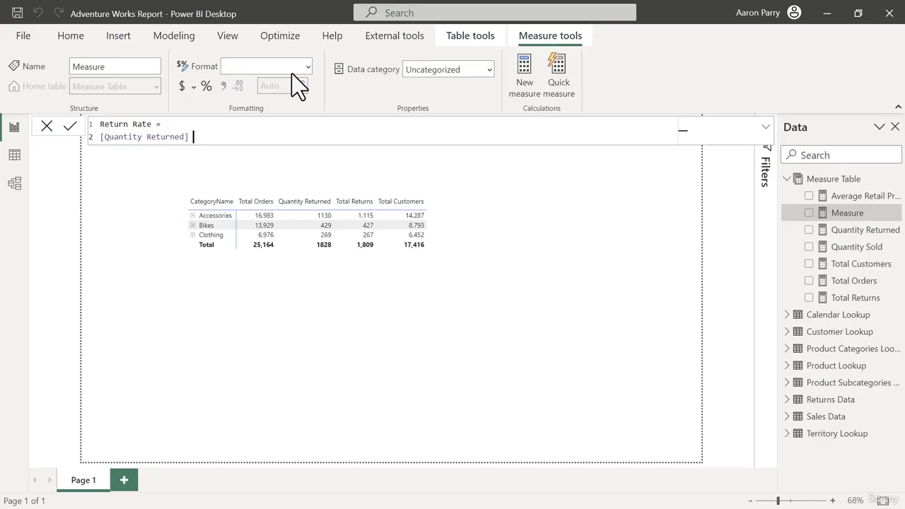
type("/ [")
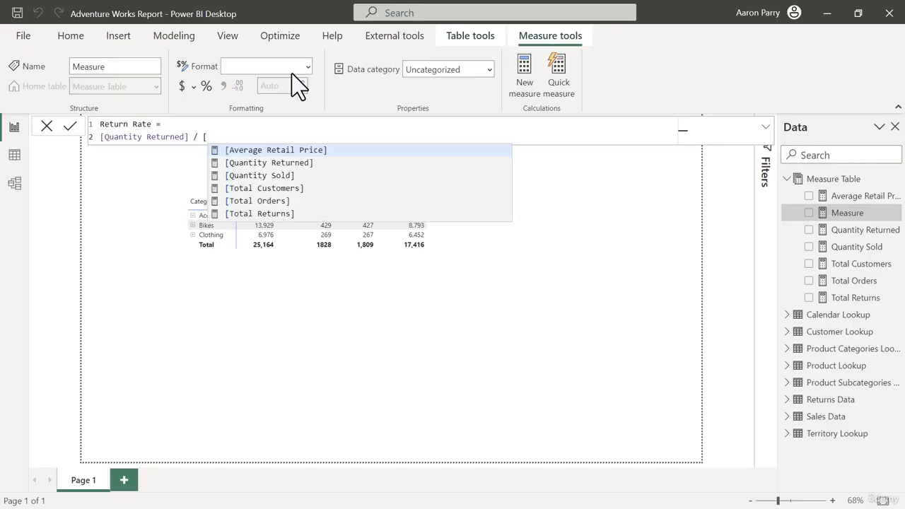
key("Down")
key("Down")
key("Tab")
key("Return")
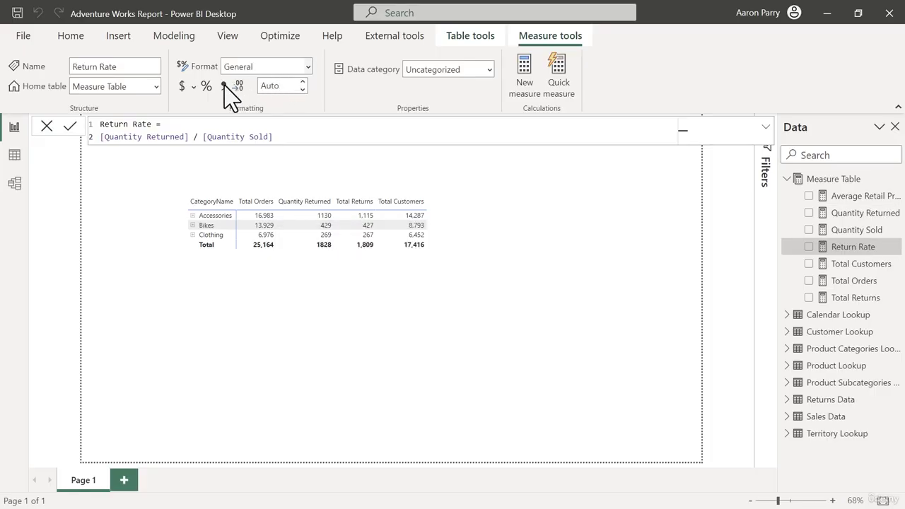
left_click(206, 85)
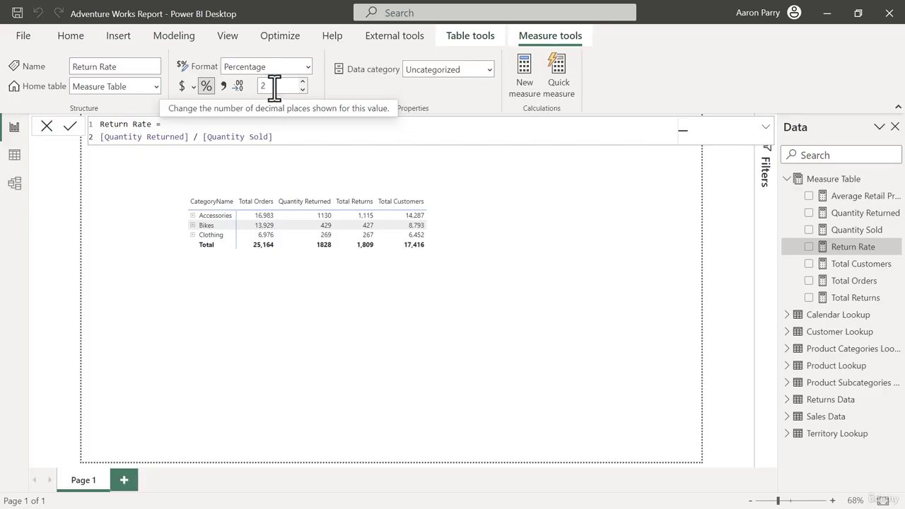
Add the Return Rate measure to the values of the category matrix.
left_click(390, 284)
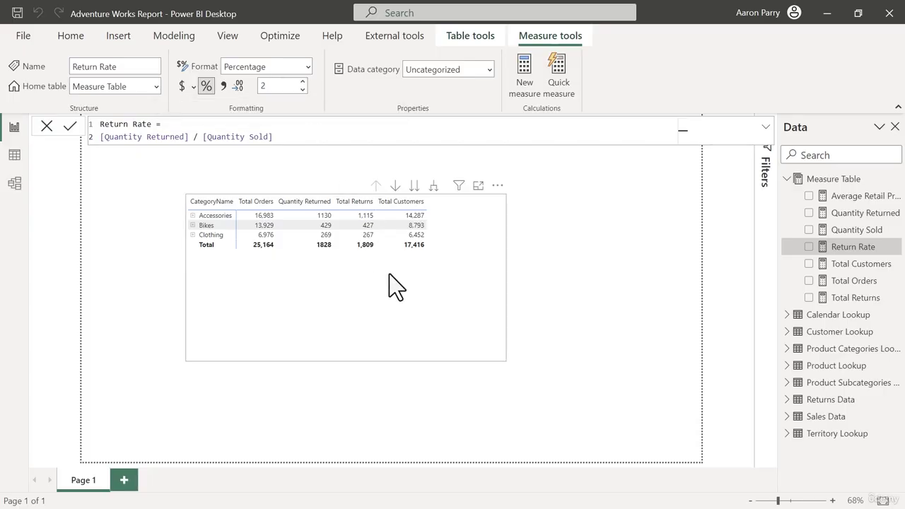
left_click_drag(853, 247, 471, 277)
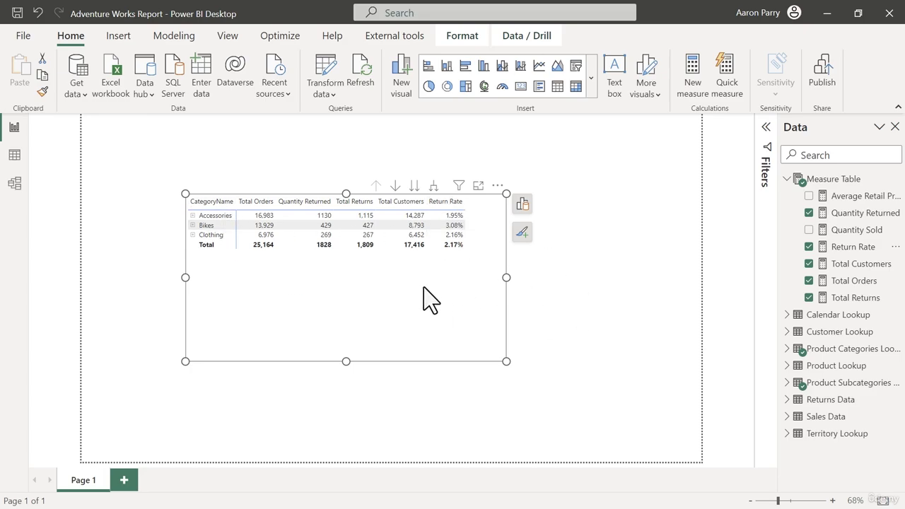
Open the Return Rate measure's formula and start a DIVIDE function on its own line before the indented [Quantity Returned] / [Quantity Sold] expression.
left_click(862, 249)
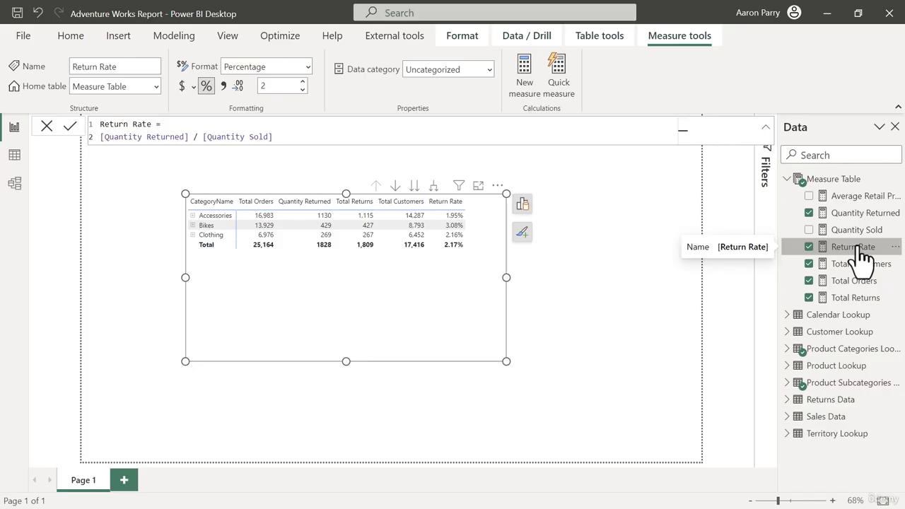
left_click(186, 125)
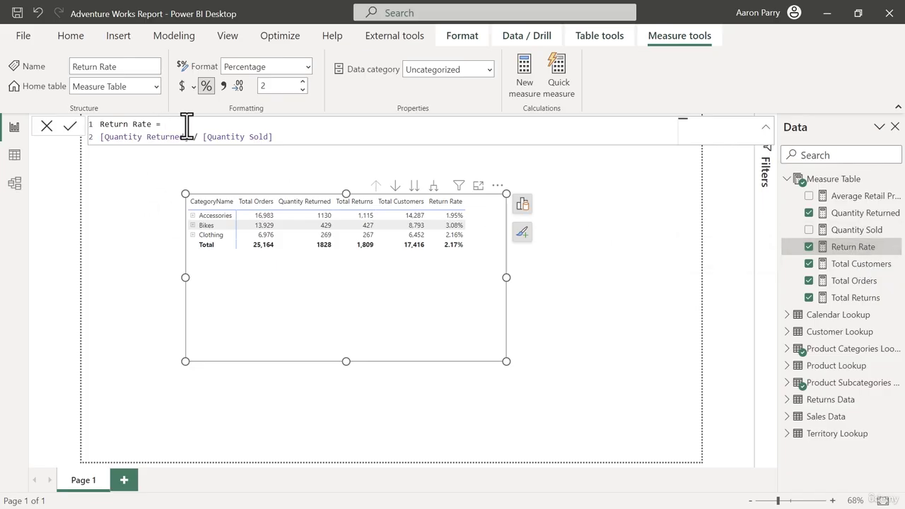
key("shift+Return")
type("DIV")
key("Tab")
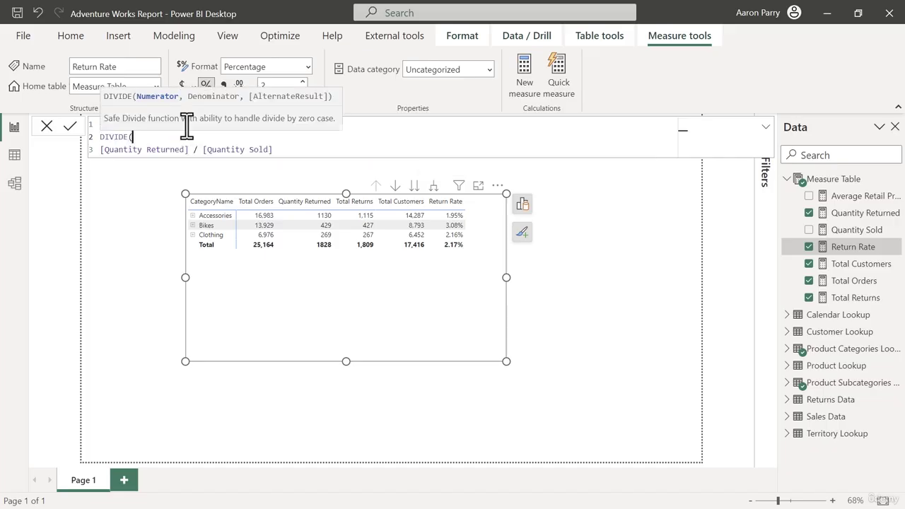
key("Right")
key("Tab")
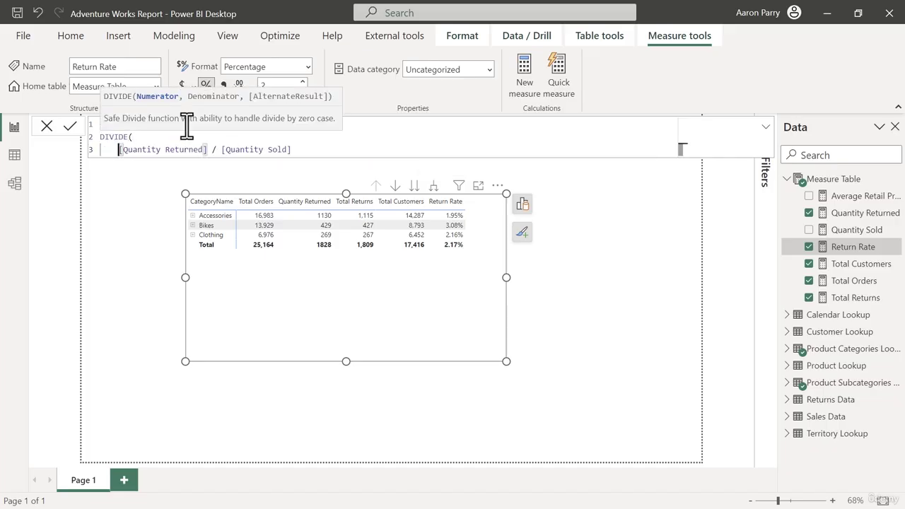
Replace the division slash with a comma and put [Quantity Sold] on its own line as the DIVIDE denominator.
left_click(211, 152)
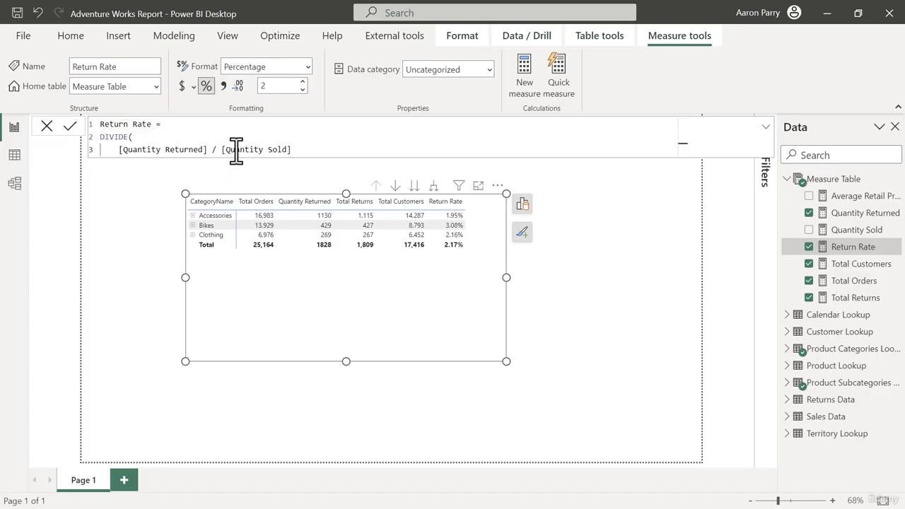
type(",")
key("Delete")
key("Delete")
key("Delete")
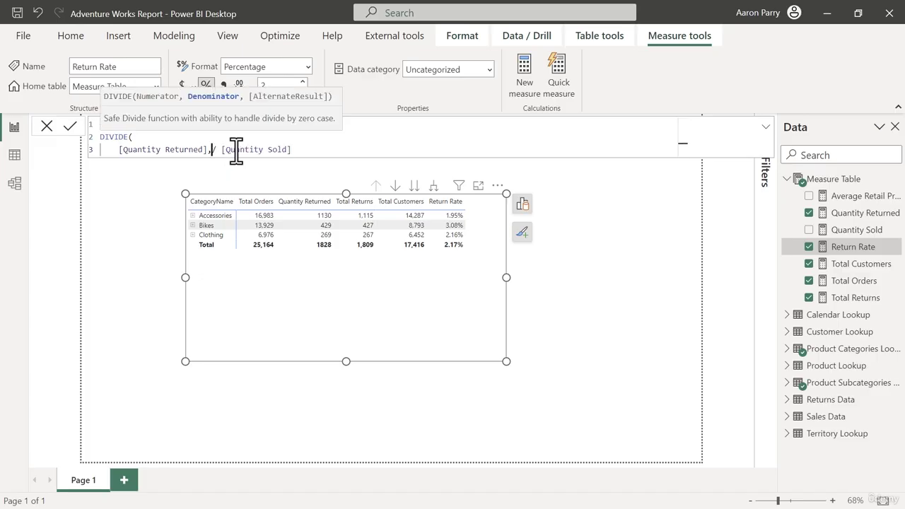
key("shift+Return")
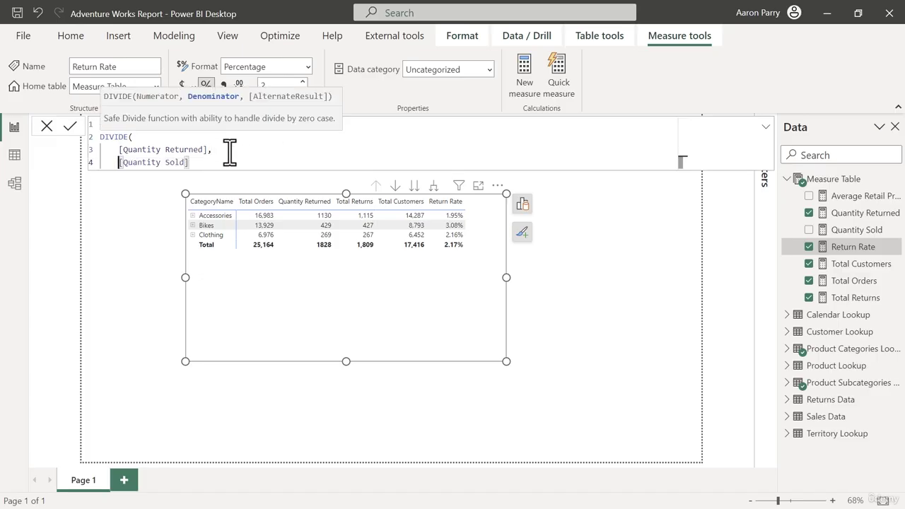
Add "No Sales" as the alternate result of DIVIDE on a new line and close the function's parenthesis on the line below.
left_click(201, 163)
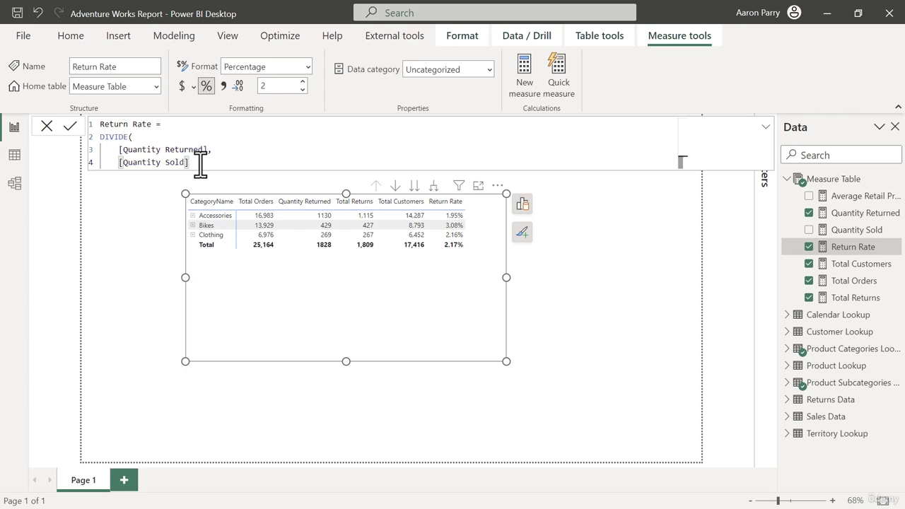
type(",")
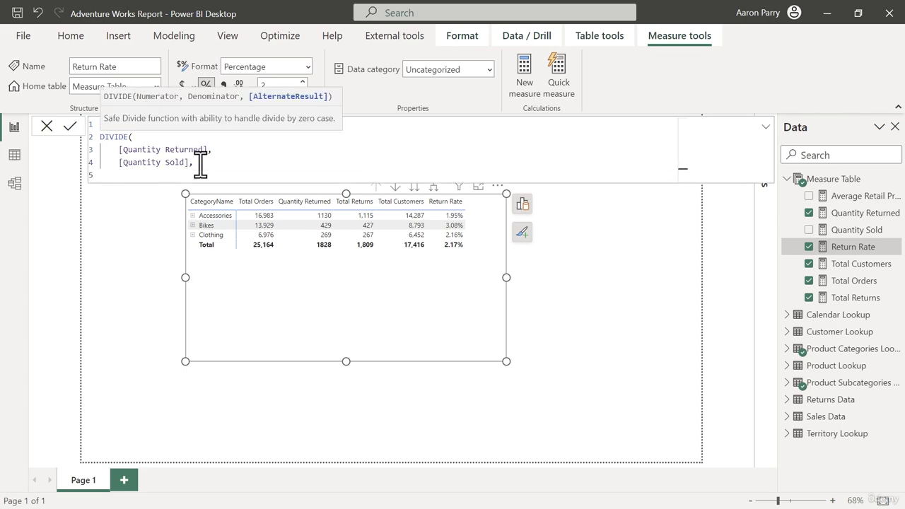
type("\"No Sales\"")
key("shift+Return")
type(")")
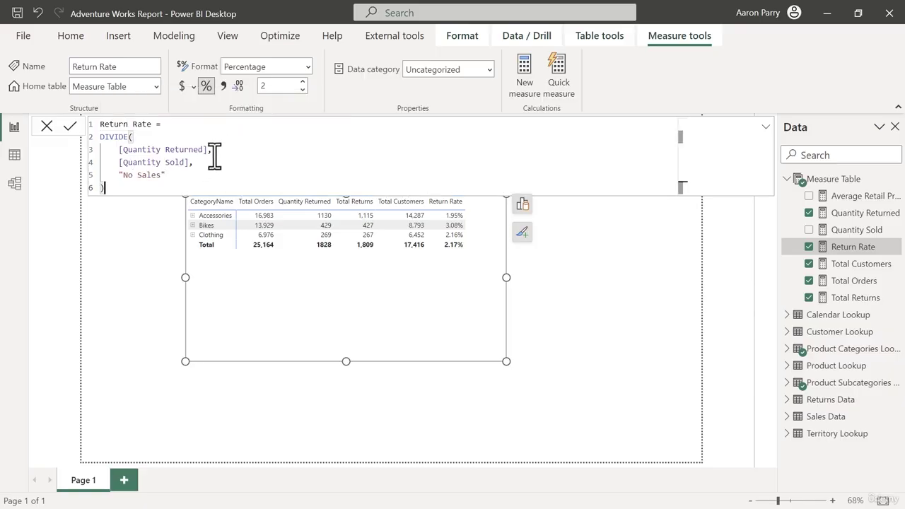